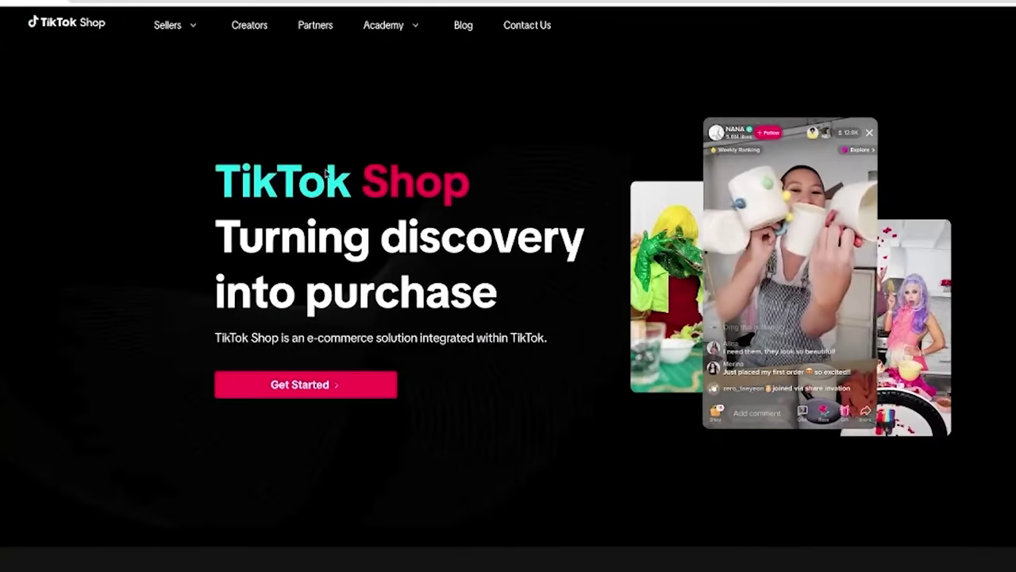
Get started as a seller, skim the Seller benefits headings, then open the seller sign-in portal via Learn more
left_click(302, 386)
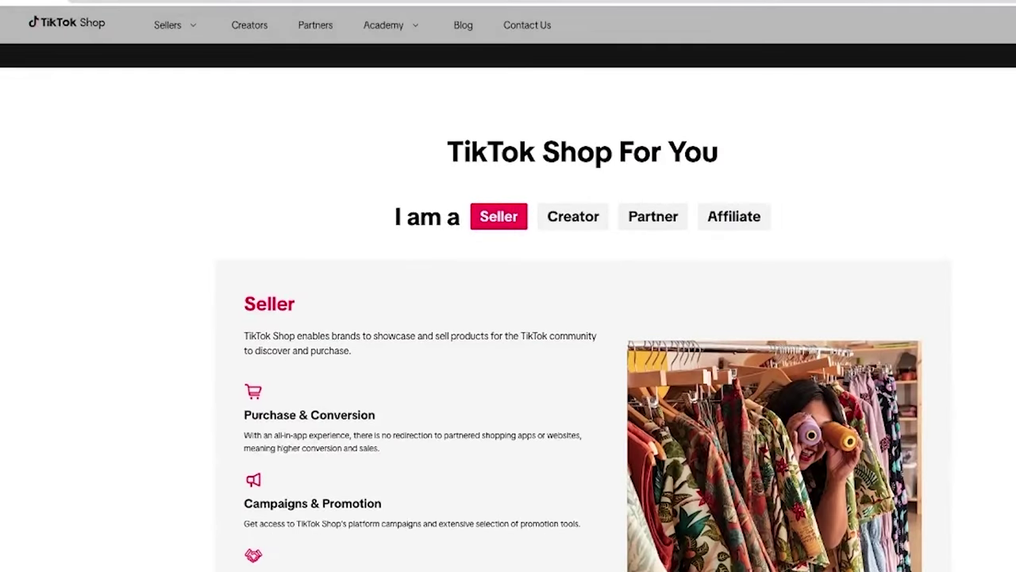
scroll(354, 214, "down", 1)
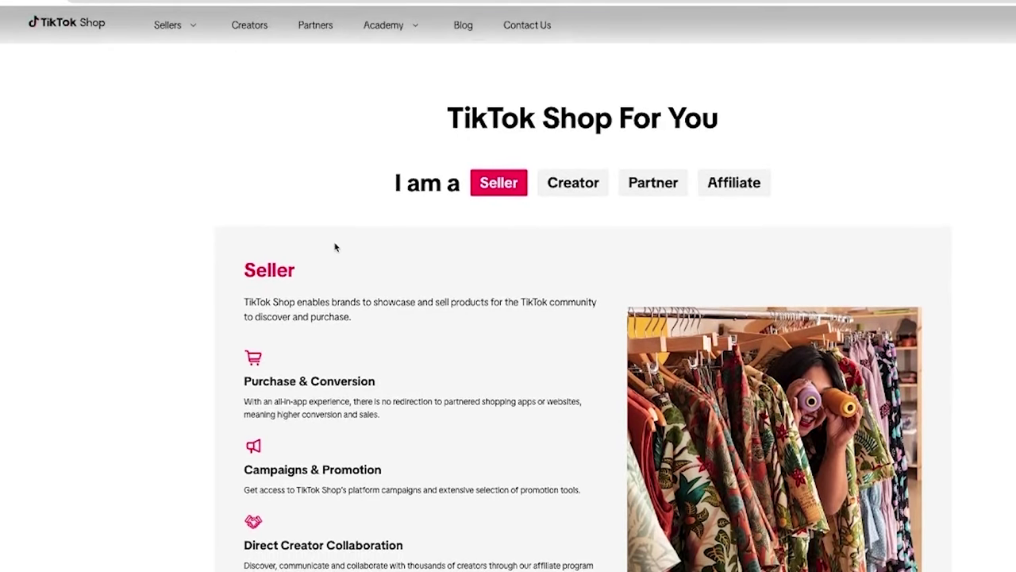
scroll(336, 246, "down", 4)
triple_click(76, 222)
scroll(159, 299, "down", 2)
triple_click(67, 286)
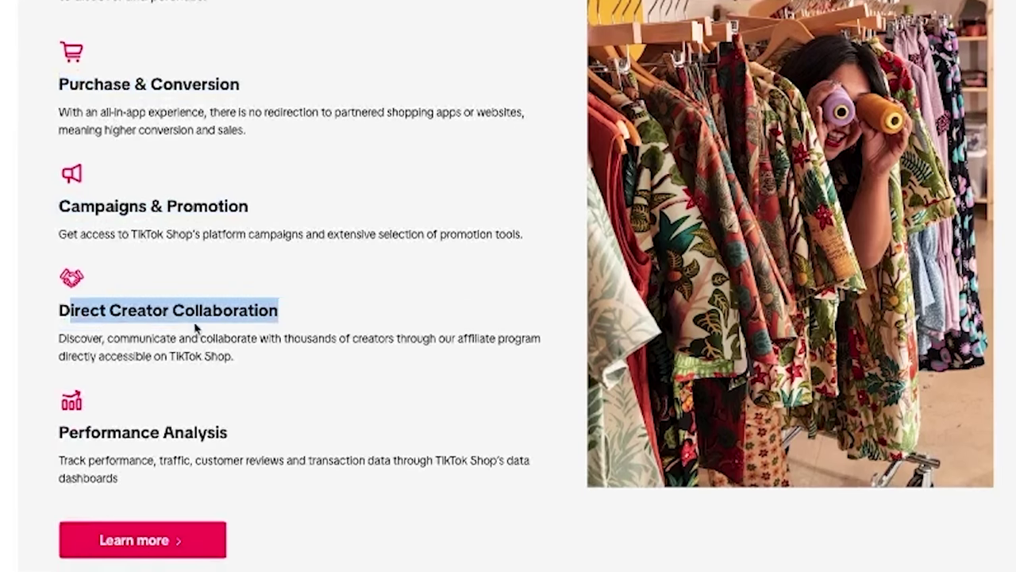
left_click_drag(72, 313, 277, 309)
left_click(59, 404)
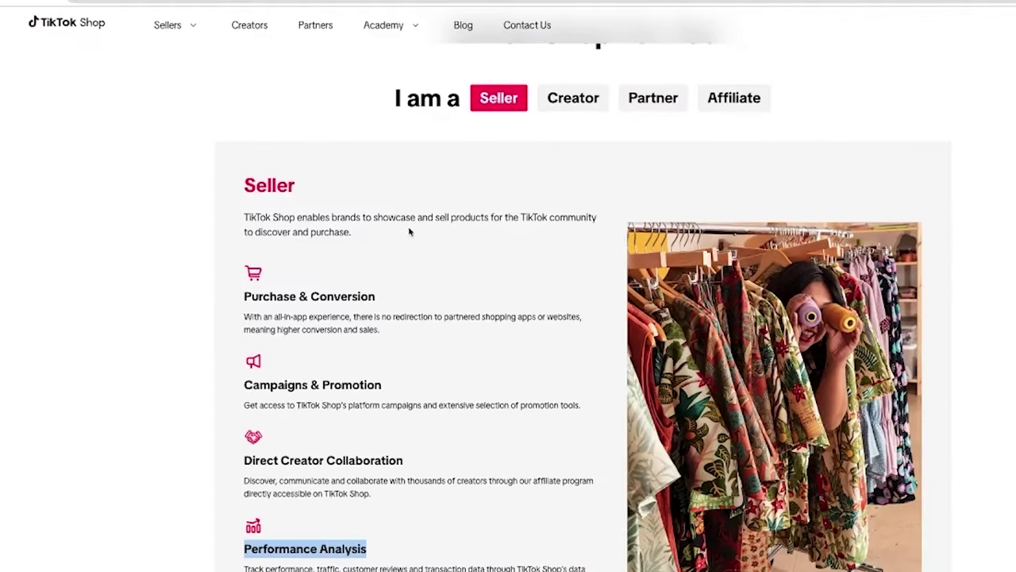
scroll(302, 429, "down", 3)
left_click(298, 432)
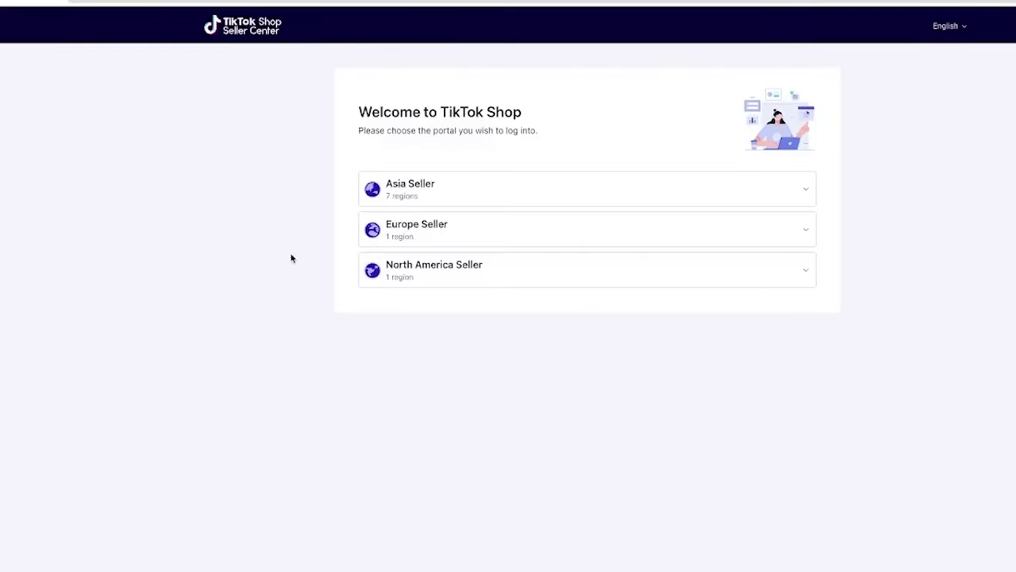
Enter the United States seller site under North America Seller and choose Start Selling
left_click(573, 278)
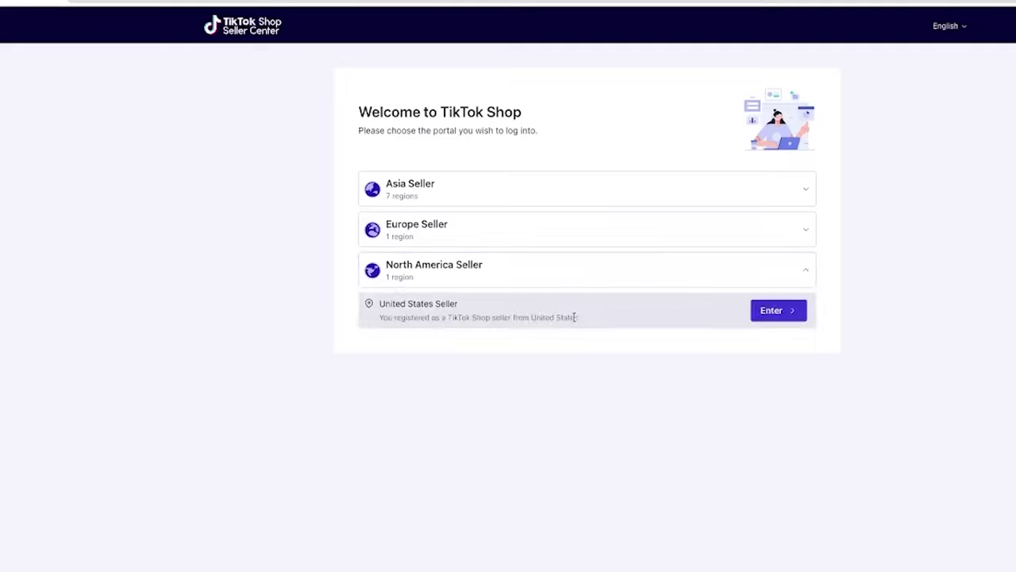
left_click(779, 310)
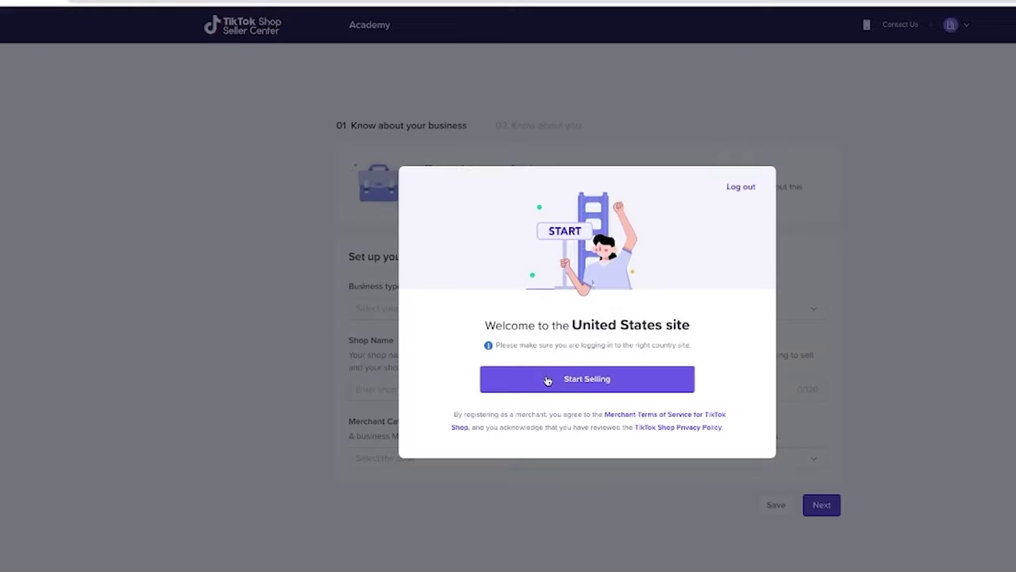
left_click(547, 381)
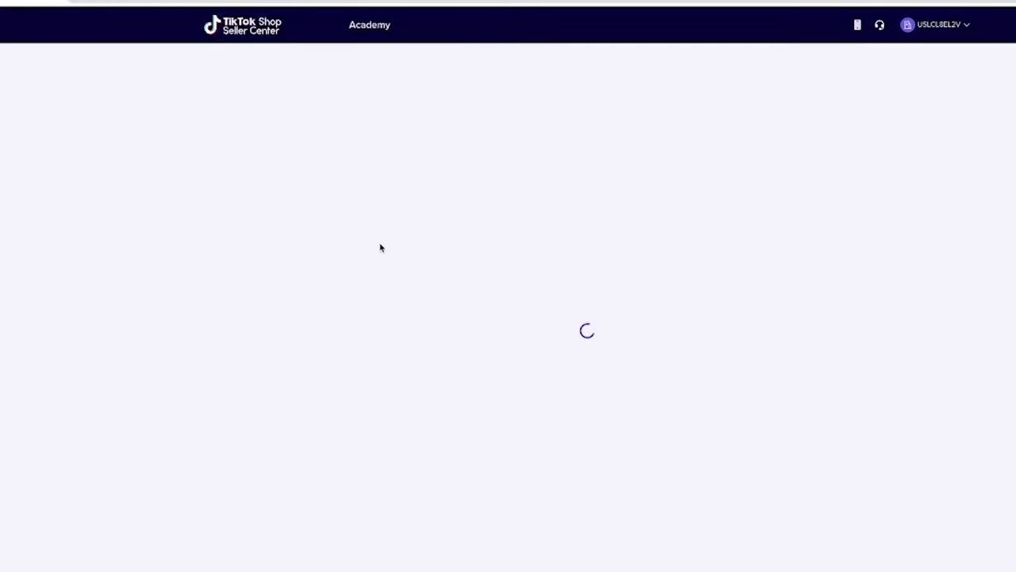
Set the primary product type to Clothing and Accessories > Sports Apparel, Riding Apparel Stores
left_click(361, 288)
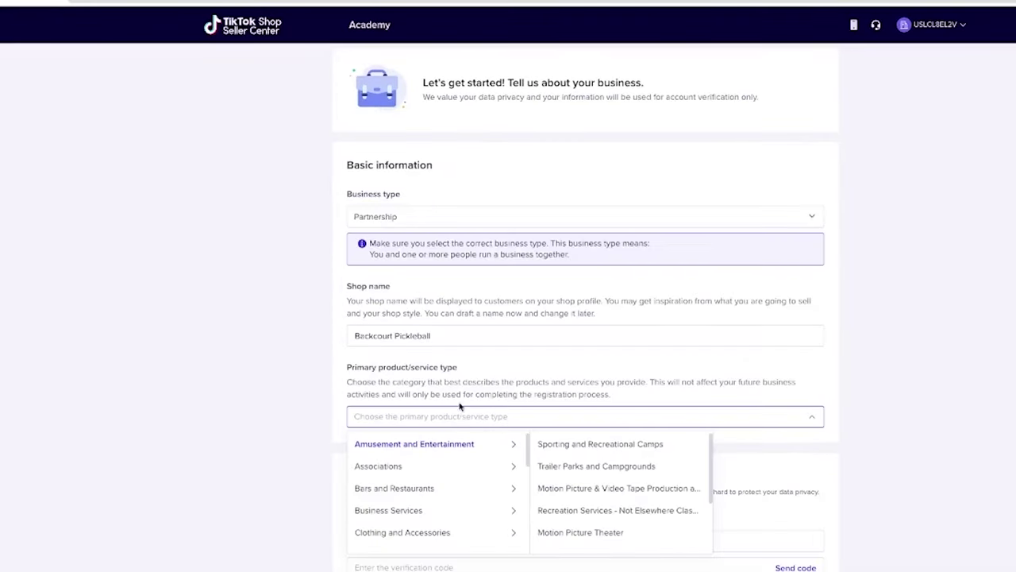
scroll(442, 480, "down", 5)
scroll(428, 480, "up", 5)
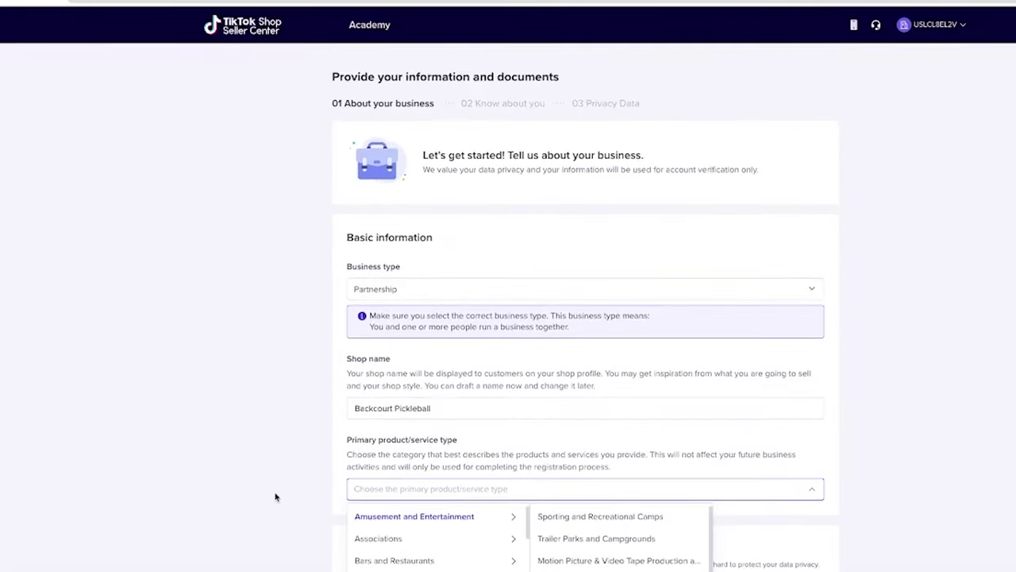
scroll(285, 282, "down", 2)
scroll(433, 384, "down", 3)
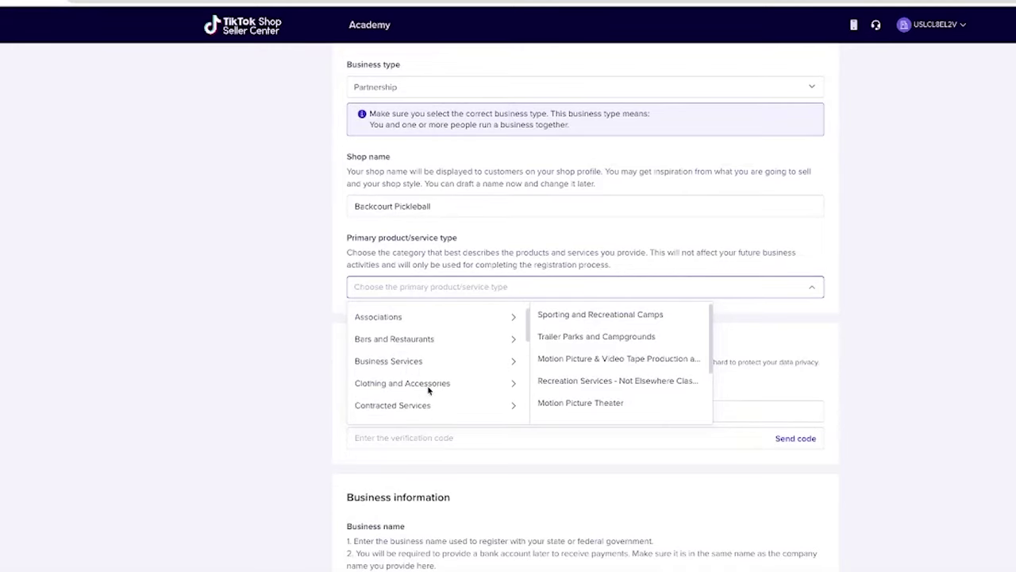
scroll(429, 385, "up", 2)
left_click(510, 350)
scroll(633, 401, "down", 2)
left_click(629, 369)
Enter the phone number, request a verification code and fill it in to finish registration
scroll(678, 291, "down", 1)
left_click(472, 395)
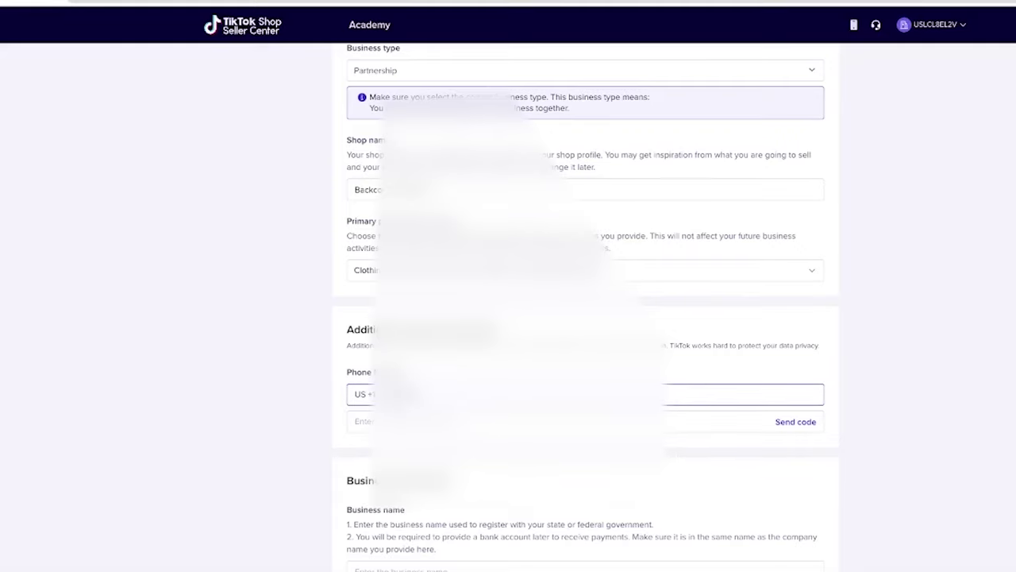
left_click(789, 426)
left_click(666, 429)
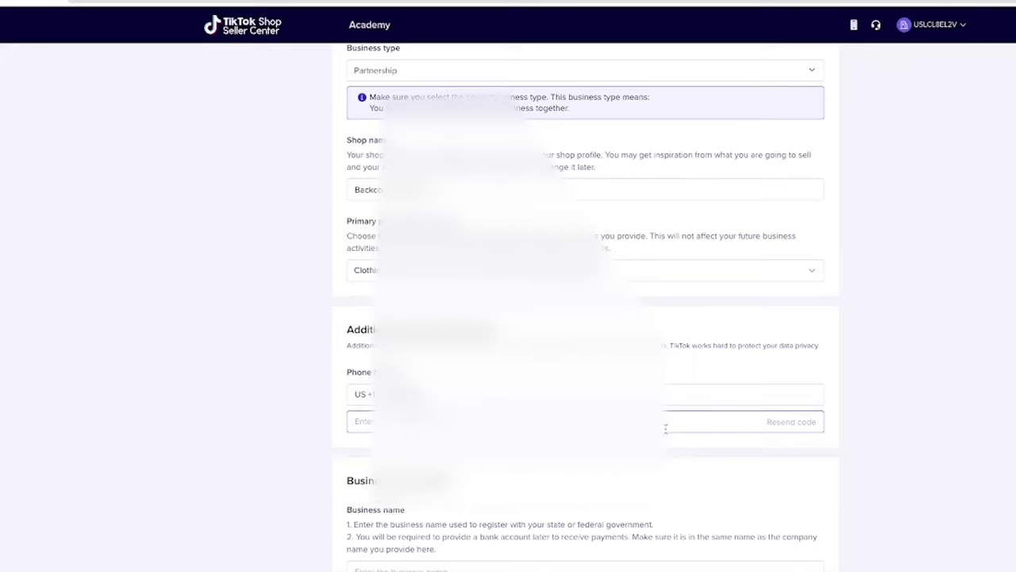
scroll(757, 303, "down", 3)
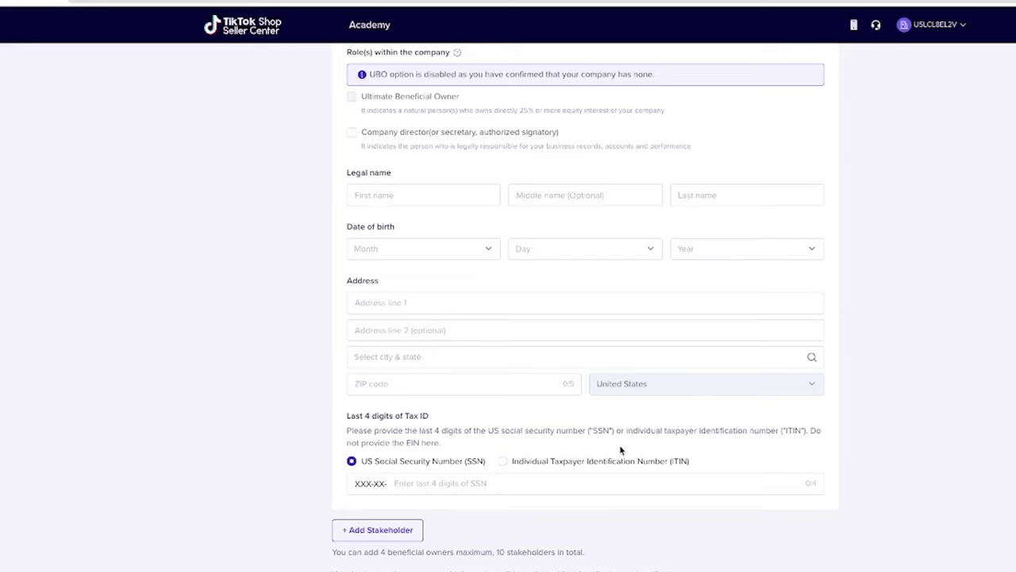
scroll(564, 446, "up", 3)
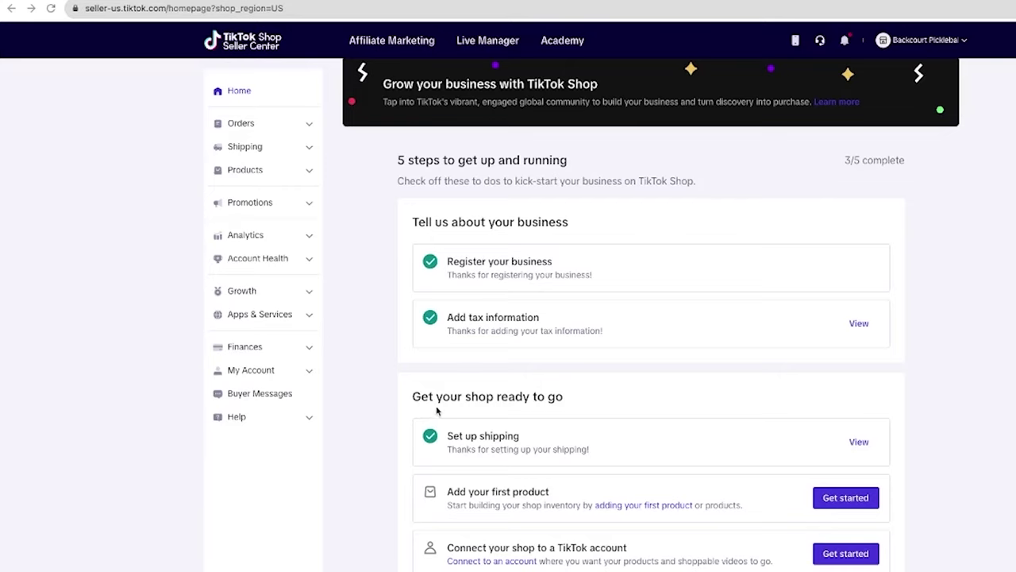
Start adding the first product by choosing to sync from another platform
left_click(832, 501)
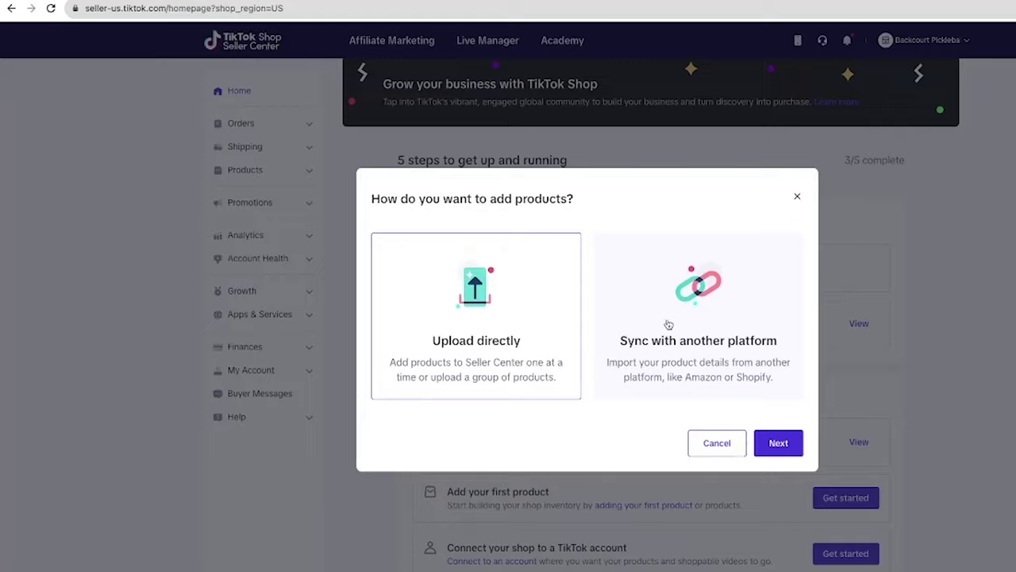
left_click(671, 333)
left_click(778, 443)
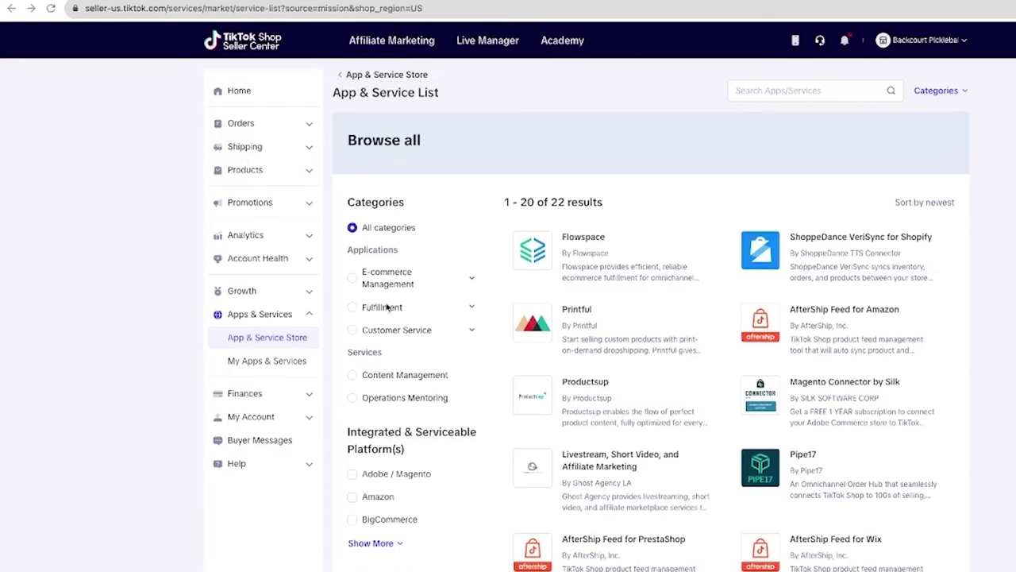
Filter the App & Service Store by Shopify and open AfterShip Feed for Shopify
scroll(382, 509, "down", 1)
left_click(394, 522)
scroll(389, 500, "down", 3)
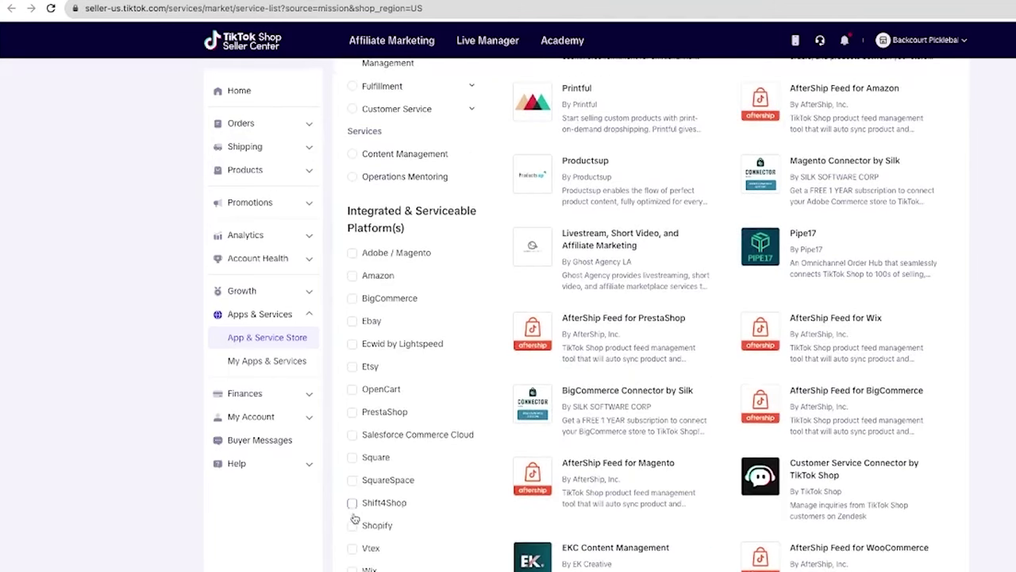
scroll(354, 500, "down", 2)
left_click(351, 384)
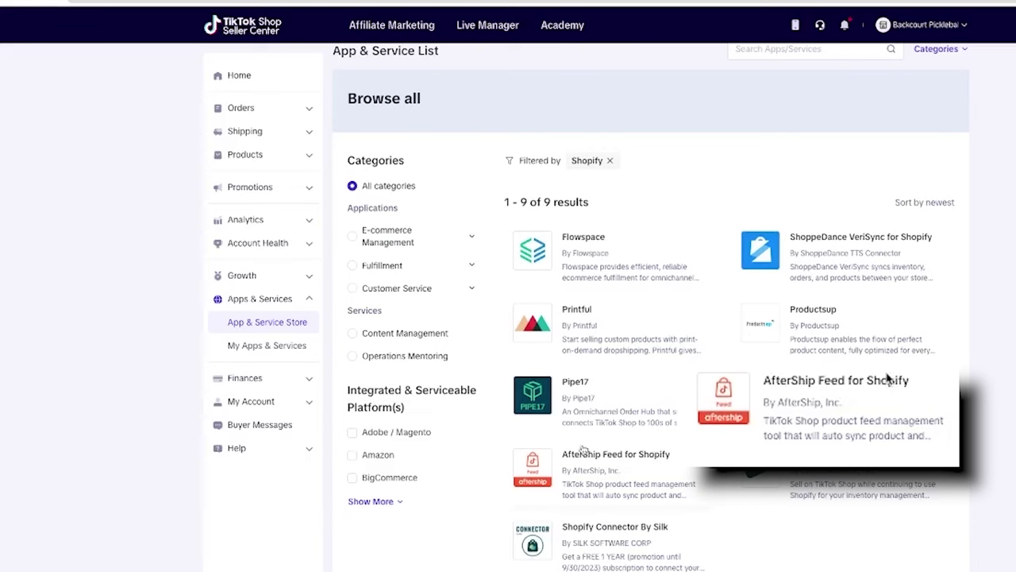
left_click(544, 475)
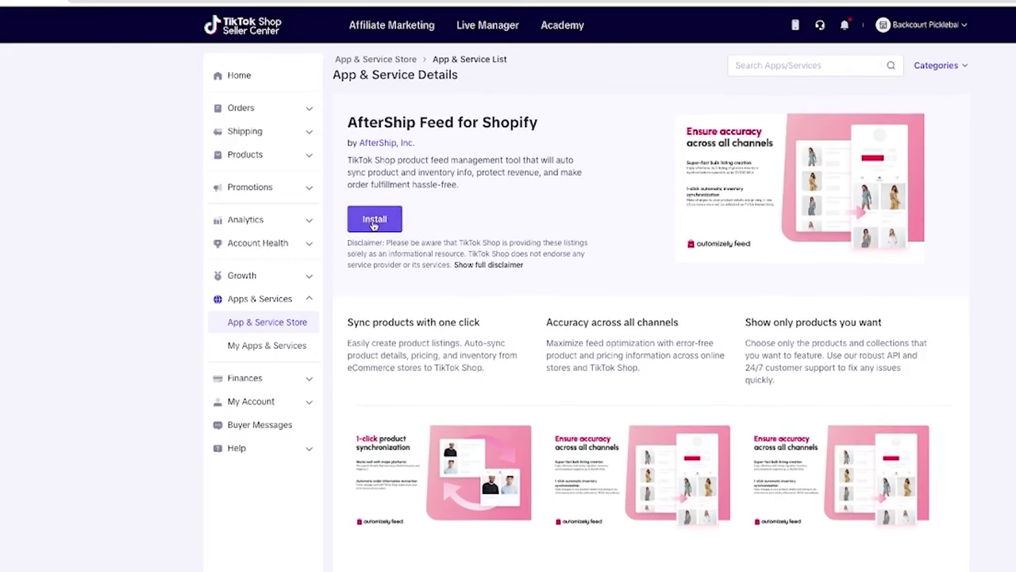
Begin installing AfterShip Feed for Shopify and autofill the saved contact email
left_click_drag(347, 242, 448, 263)
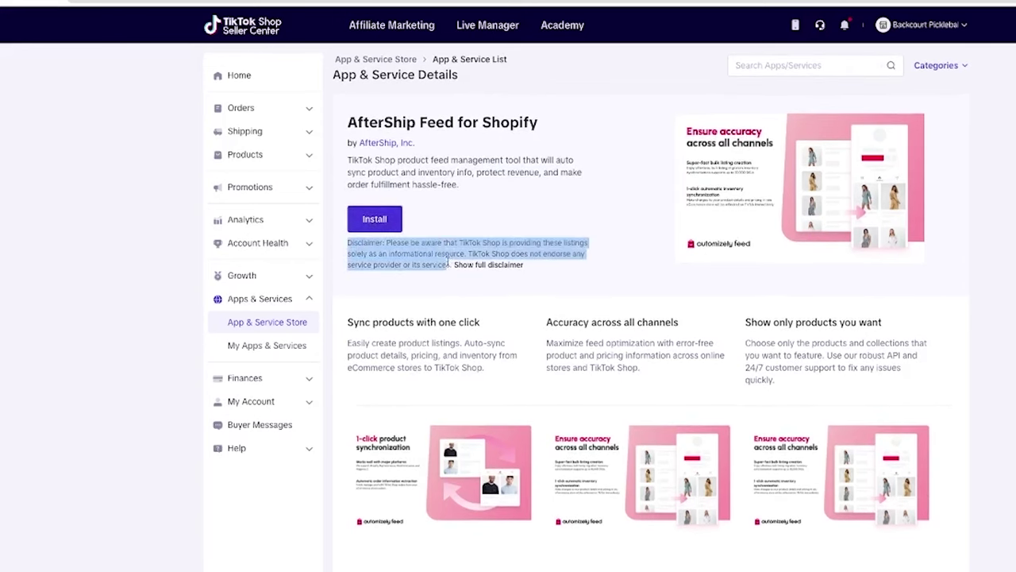
left_click(392, 225)
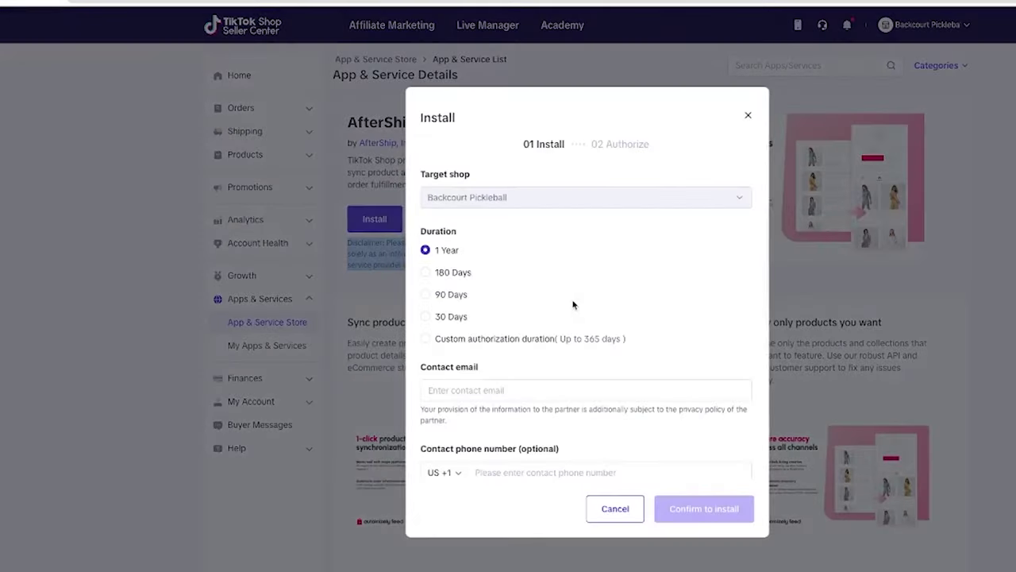
left_click(582, 395)
left_click(559, 421)
scroll(563, 437, "down", 2)
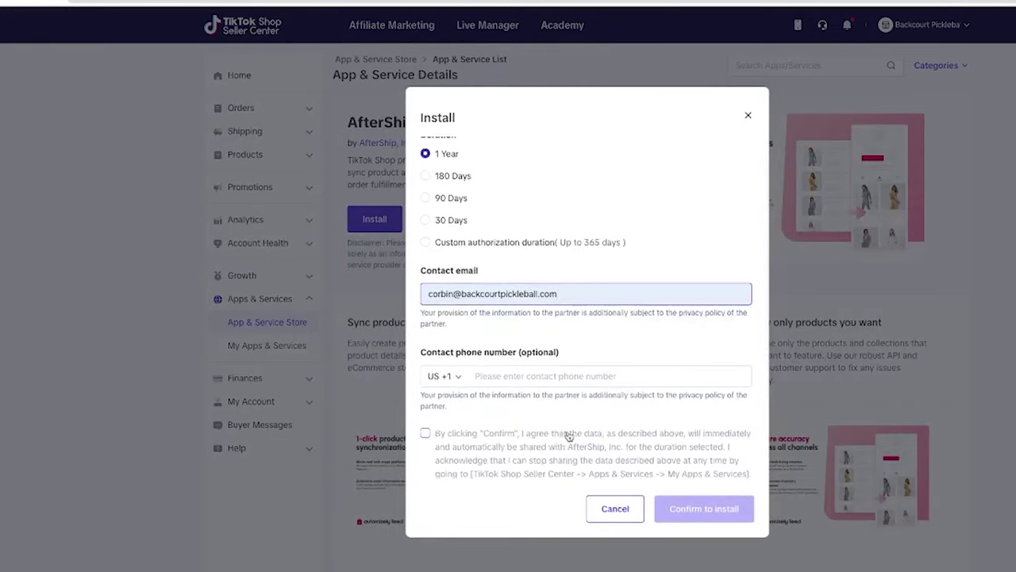
Consent to sharing shop data, confirm the install, and authorize the requested permissions
left_click(563, 437)
left_click(699, 508)
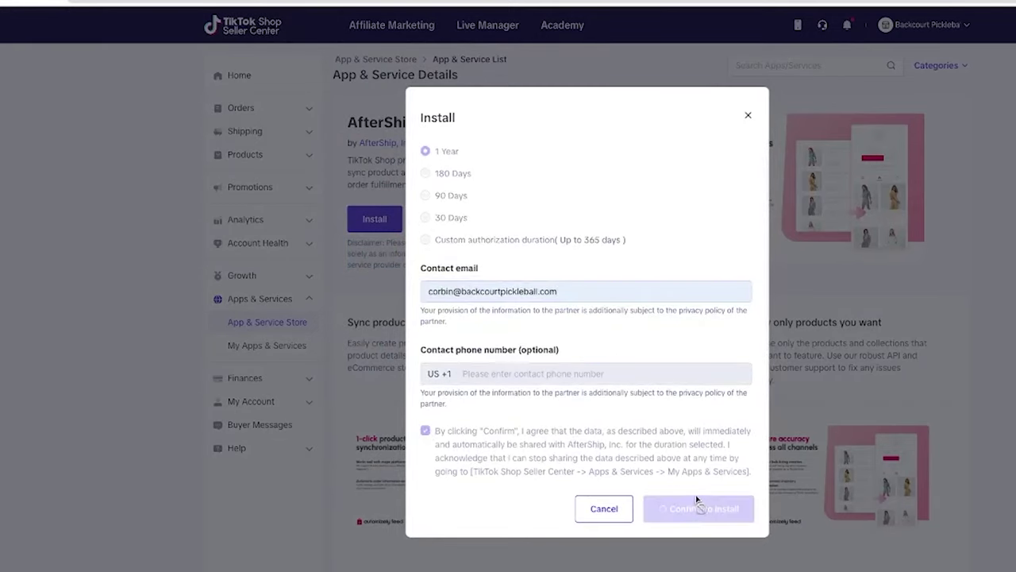
scroll(524, 294, "down", 10)
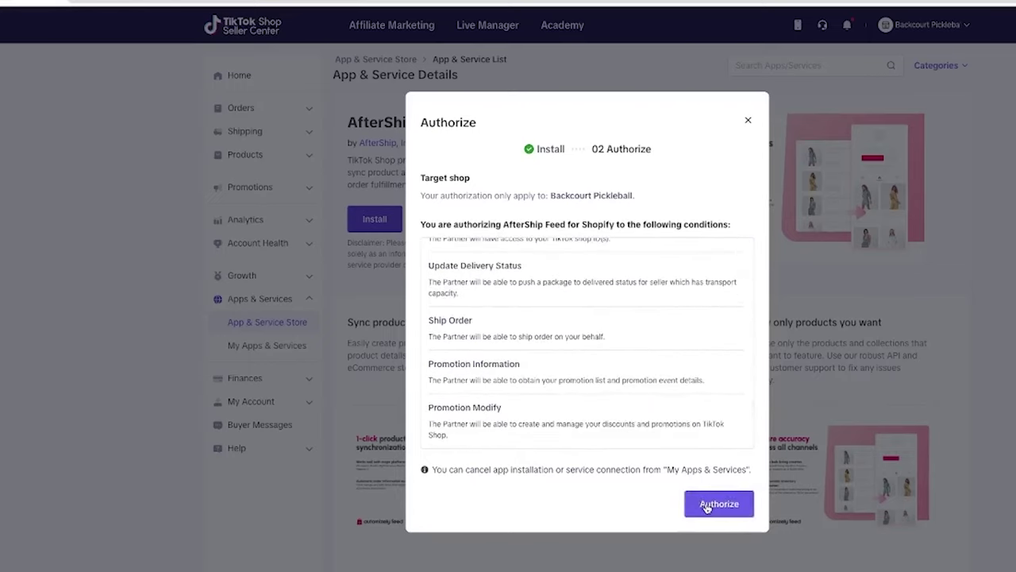
left_click(707, 507)
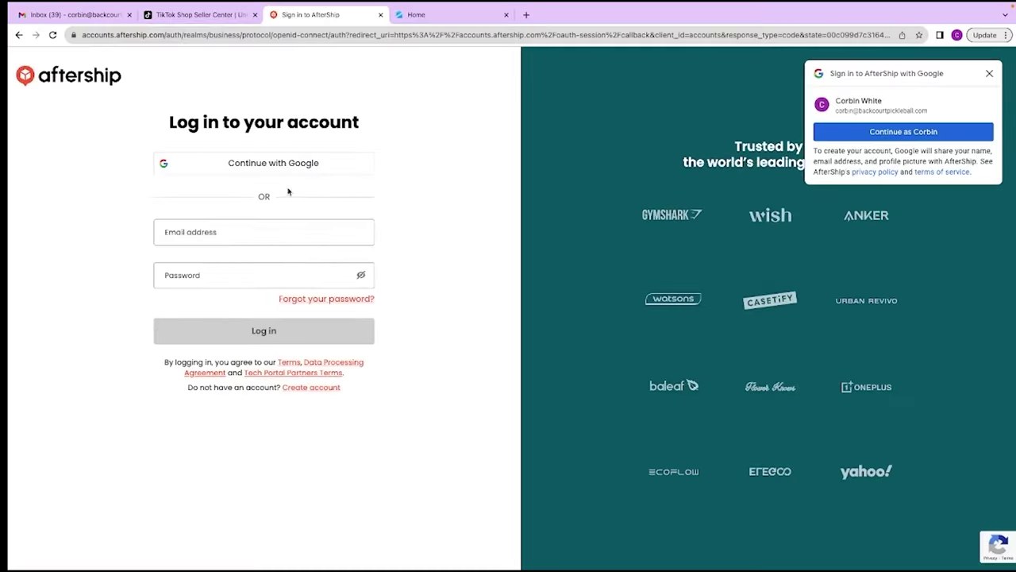
Sign in to AfterShip with a Google account and connect Shopify as the eCommerce platform
left_click(312, 175)
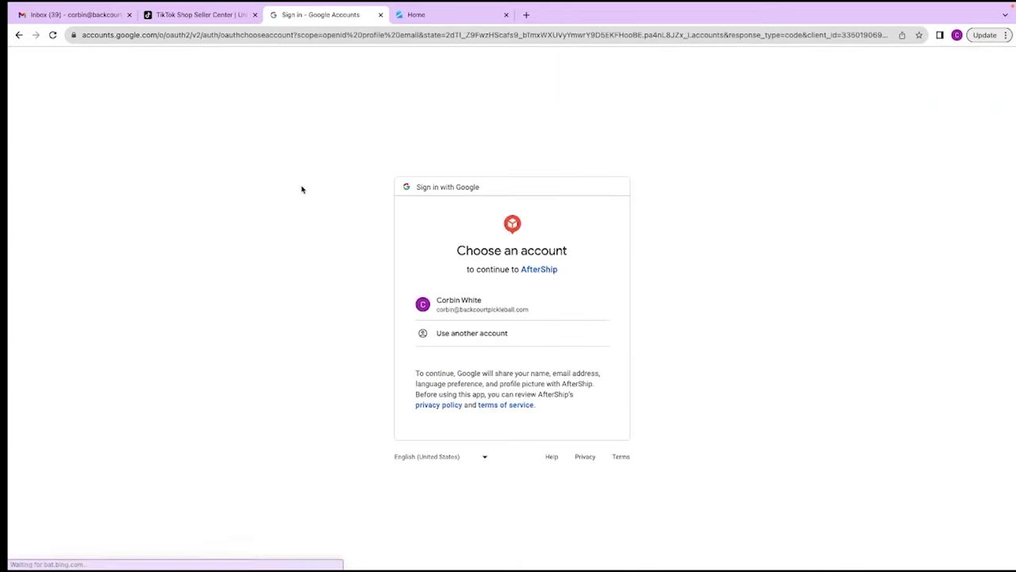
left_click(464, 300)
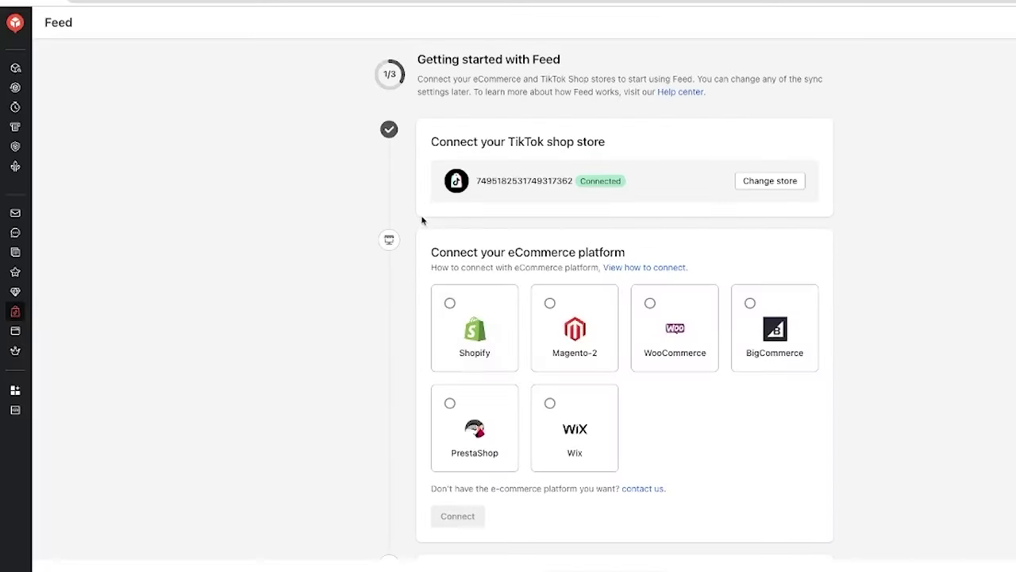
left_click(450, 303)
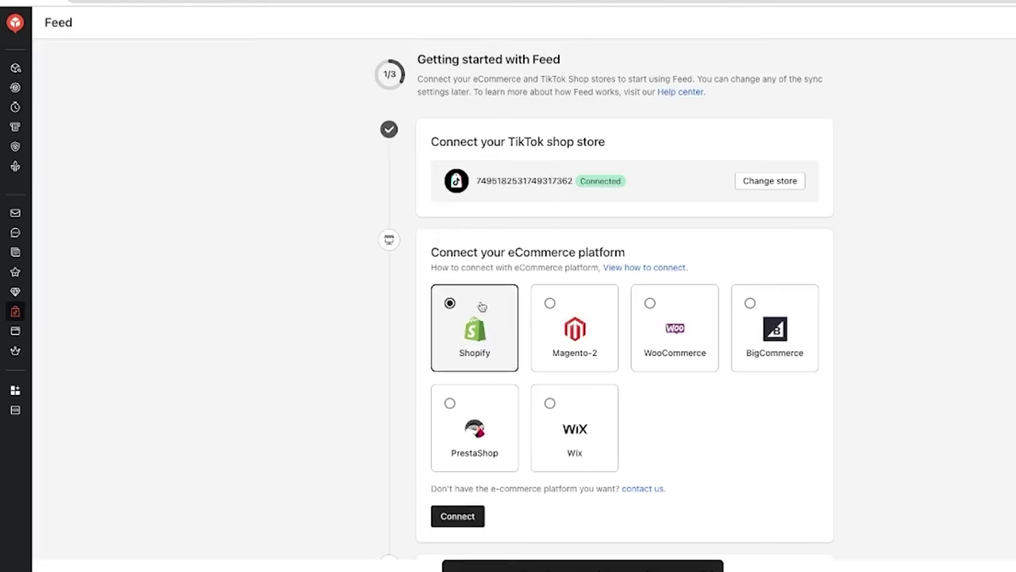
scroll(420, 381, "down", 1)
left_click(472, 425)
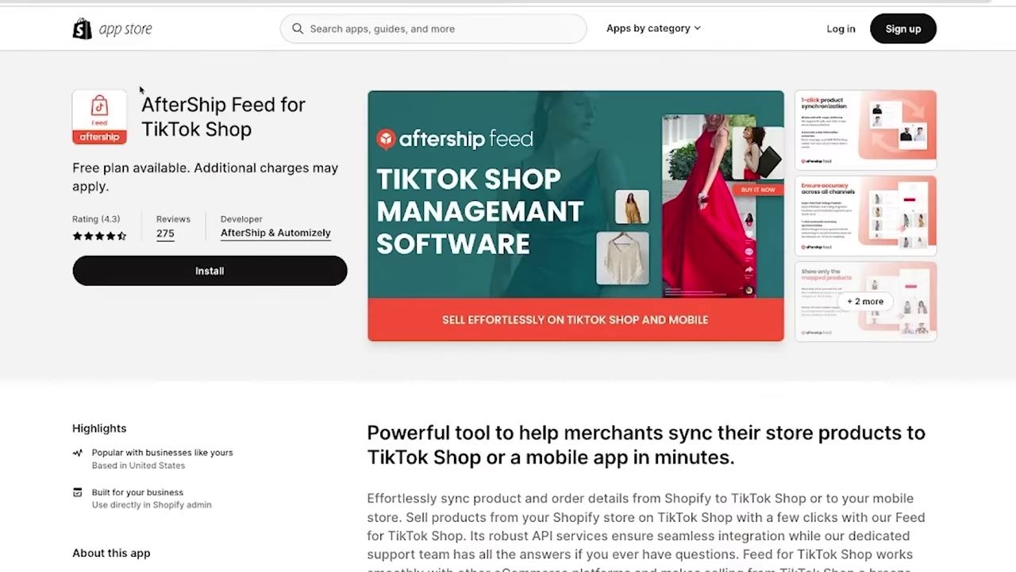
Keep No brand as the default brand for syncing products and complete the Feed setup
left_click_drag(139, 89, 248, 129)
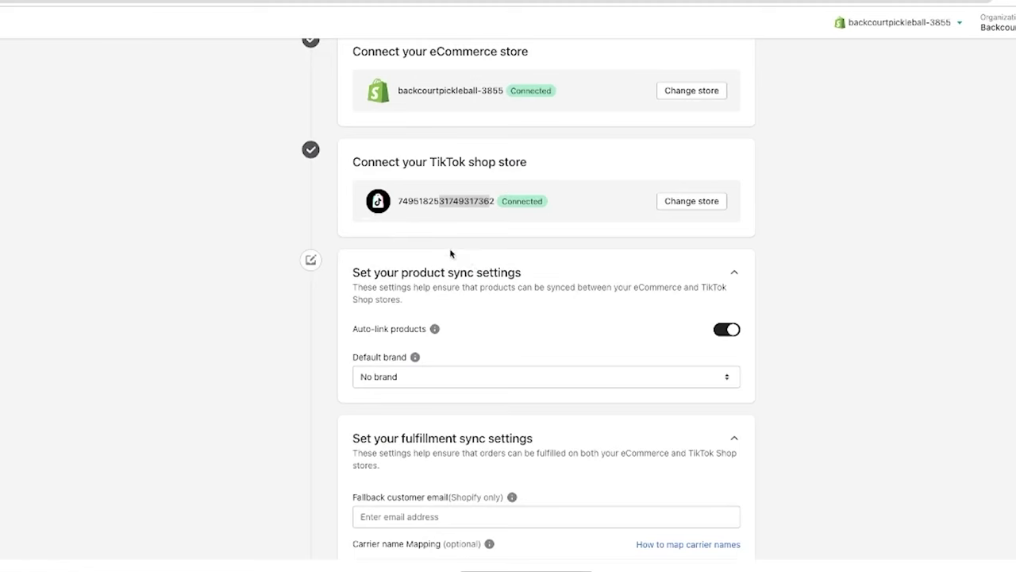
scroll(445, 258, "up", 1)
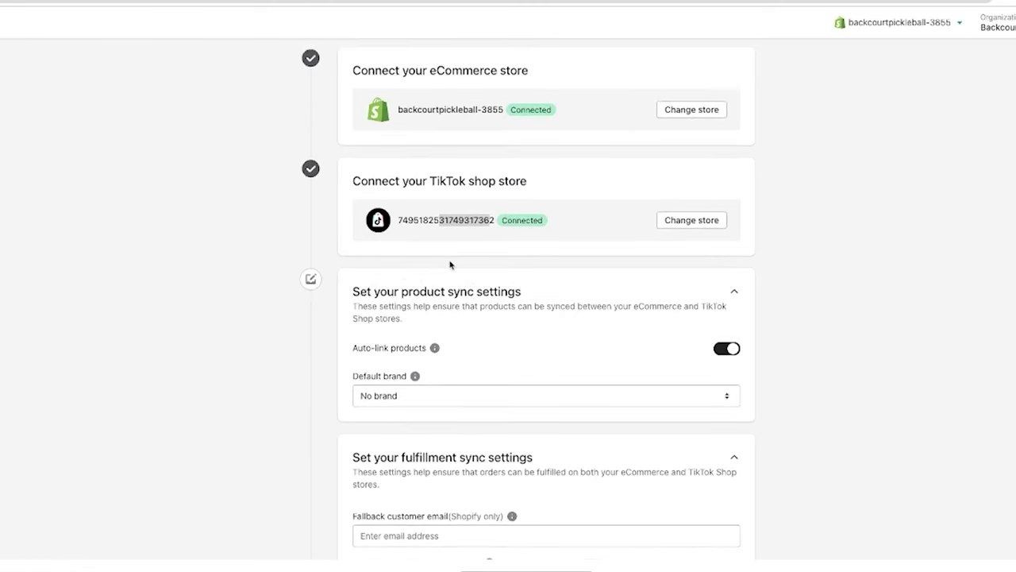
scroll(449, 265, "down", 3)
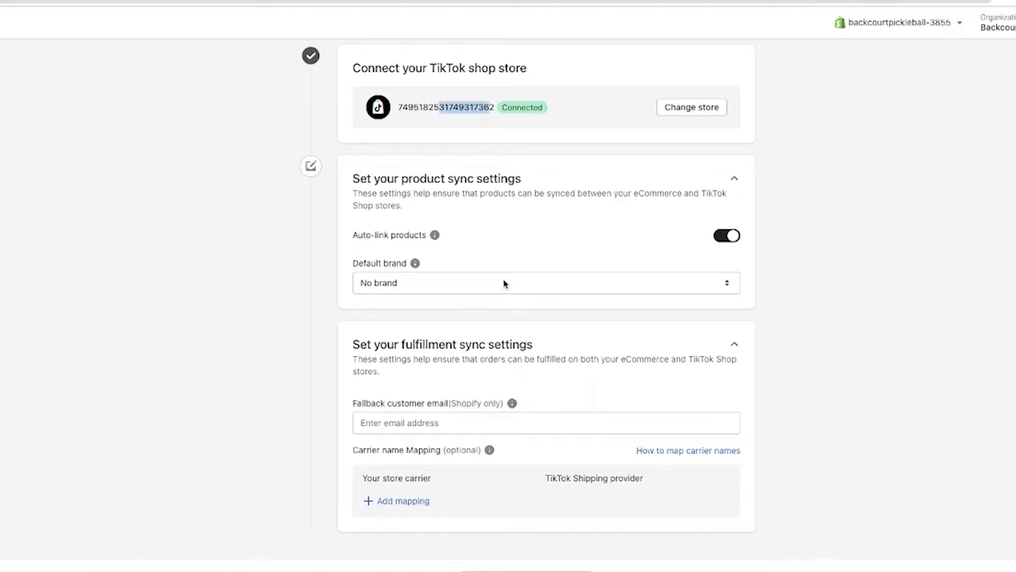
left_click(500, 282)
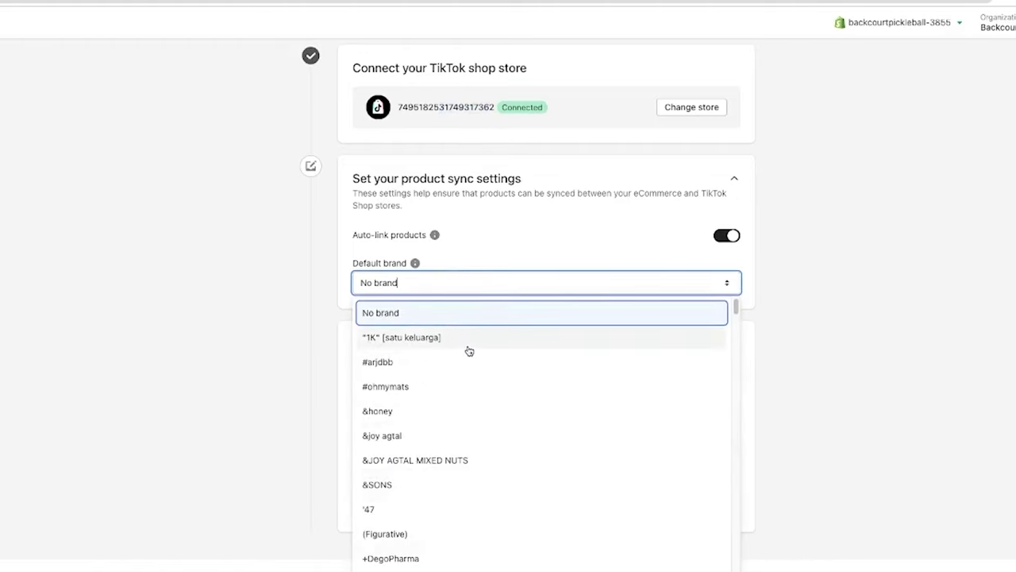
scroll(468, 350, "down", 2)
scroll(468, 347, "up", 1)
left_click(329, 263)
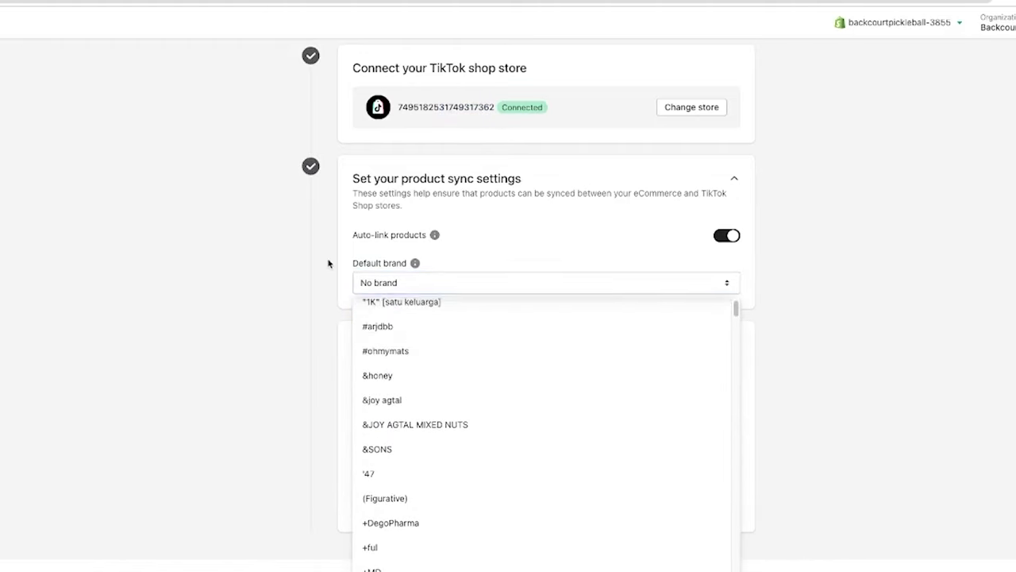
scroll(328, 262, "up", 2)
mouse_move(435, 317)
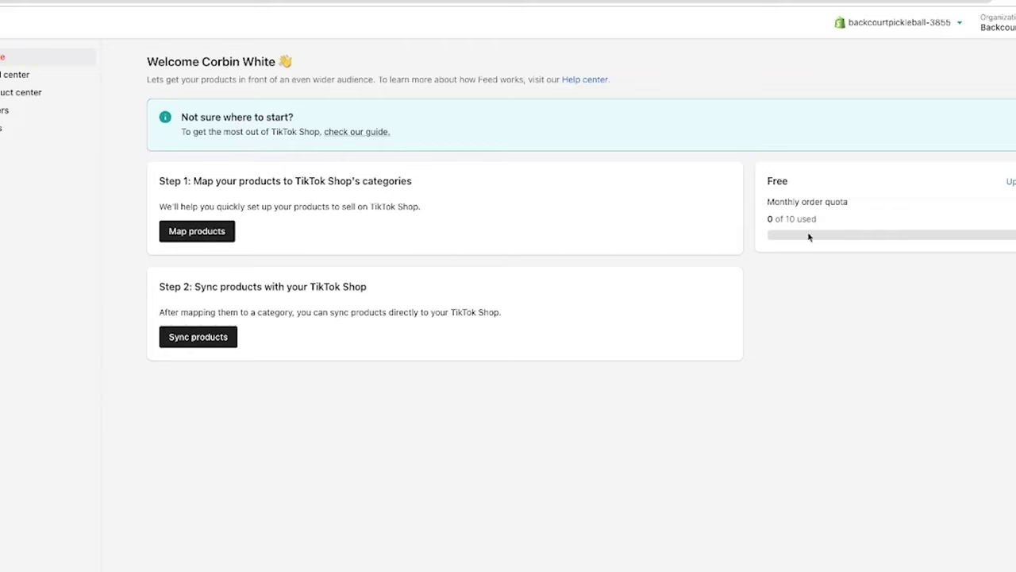
Note the 0 of 10 monthly order quota, then launch Map products from the empty categories page
left_click_drag(764, 204, 852, 211)
left_click_drag(767, 220, 816, 219)
left_click_drag(195, 287, 342, 286)
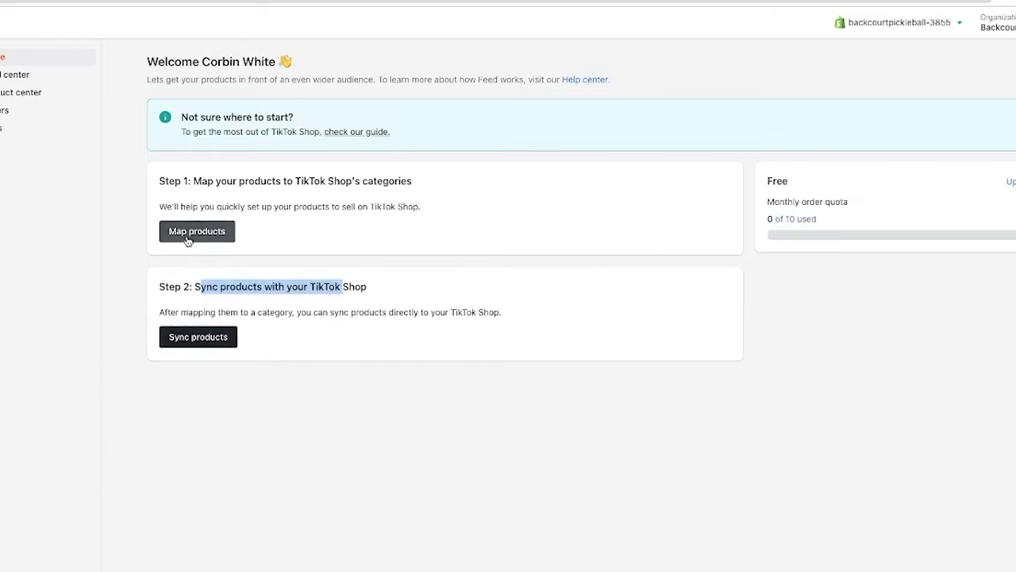
left_click(188, 237)
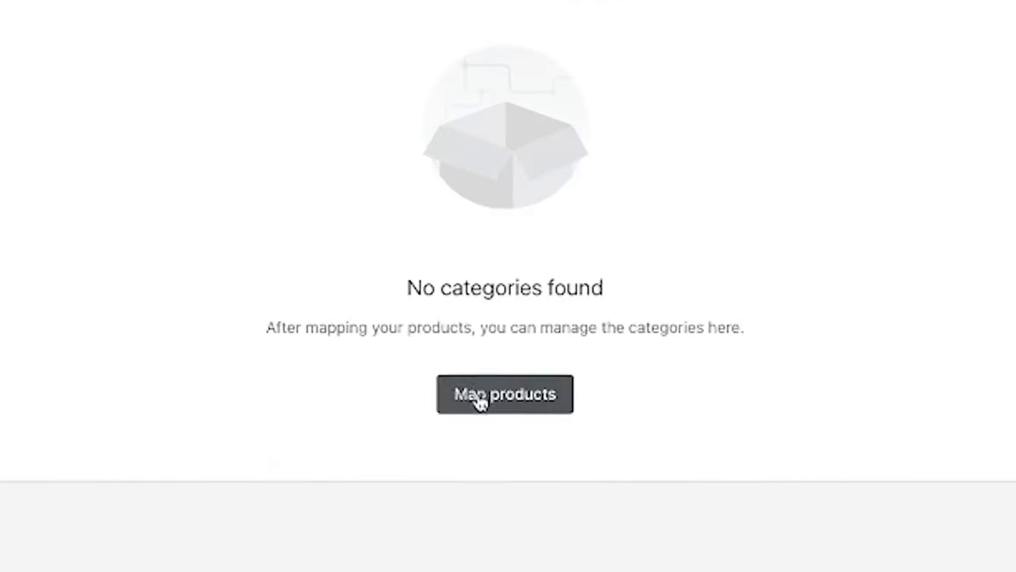
left_click(479, 400)
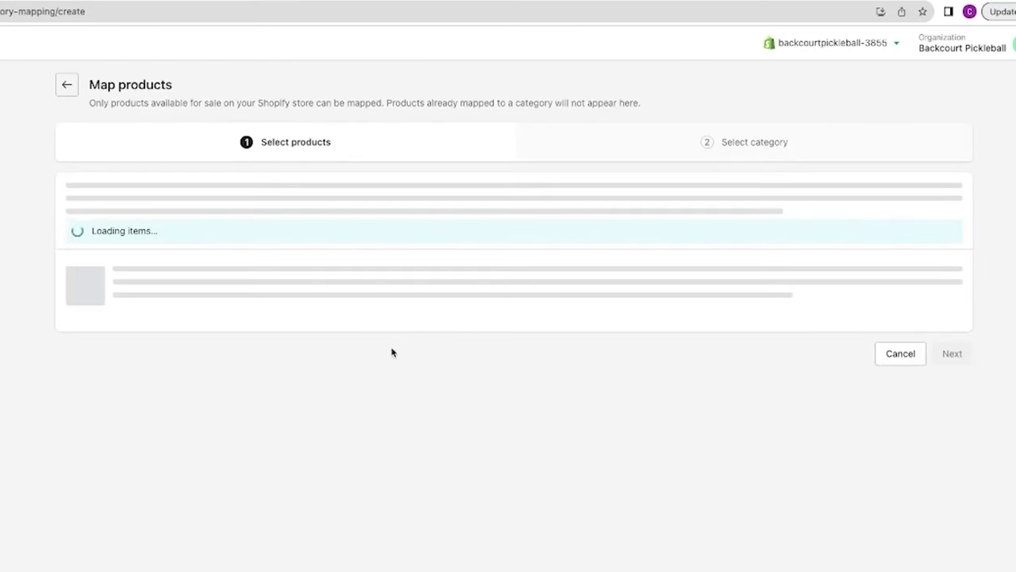